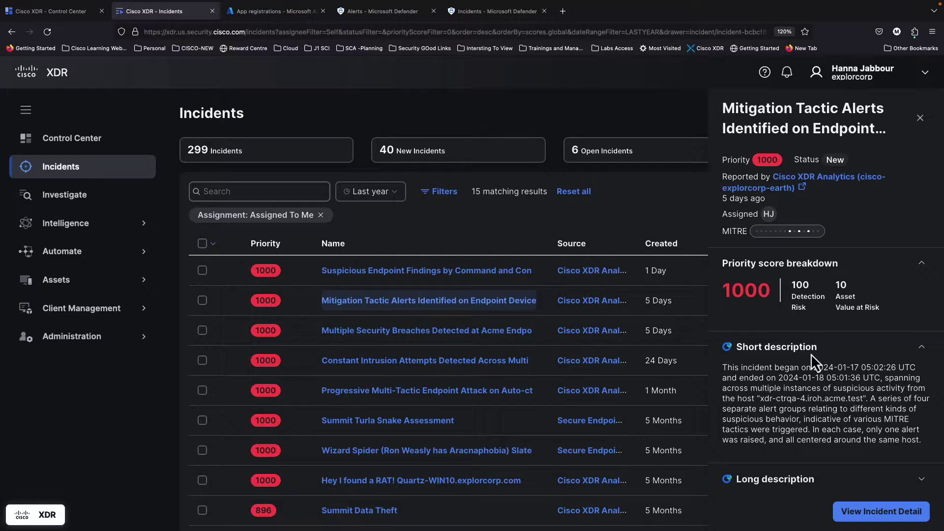
# - Review the MITRE ATT&CK tactics, short description and long description of the "Mitigation Tactic Alerts Identified on Endpoint Device" incident
pyautogui.click(803, 241)
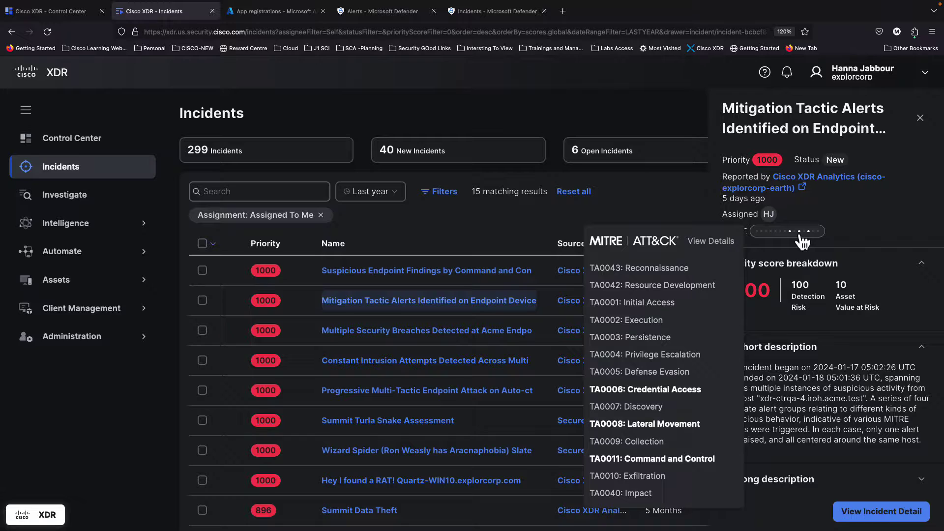
pyautogui.scroll(-3, 813, 414)
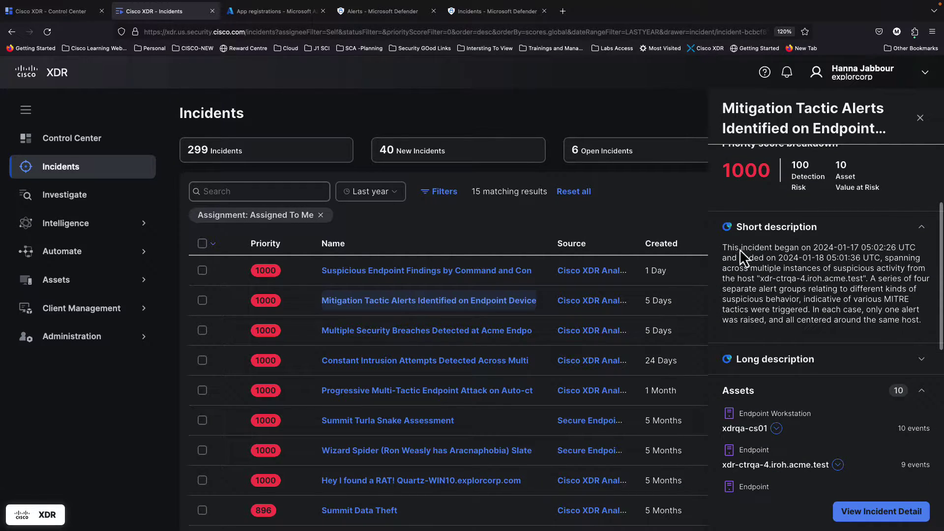
pyautogui.click(919, 366)
pyautogui.scroll(-6, 826, 408)
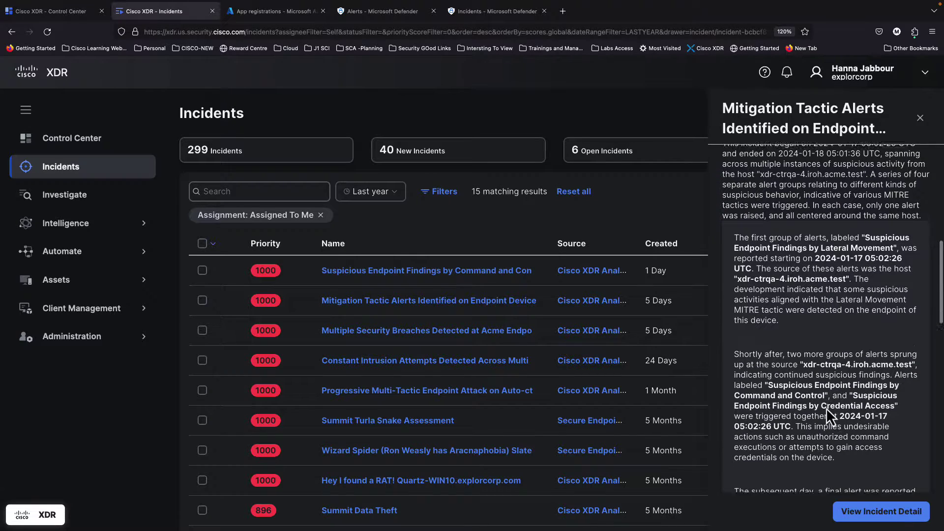
pyautogui.scroll(-3, 825, 388)
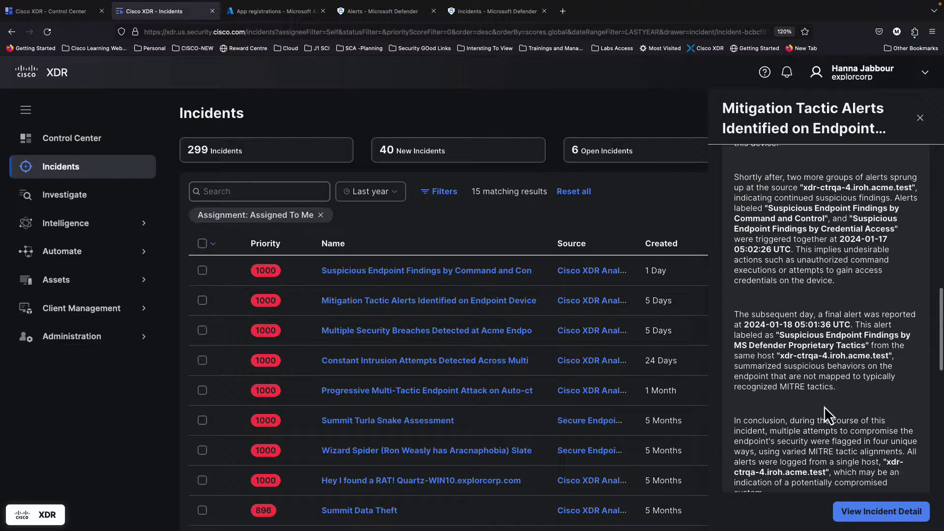
pyautogui.scroll(10, 824, 438)
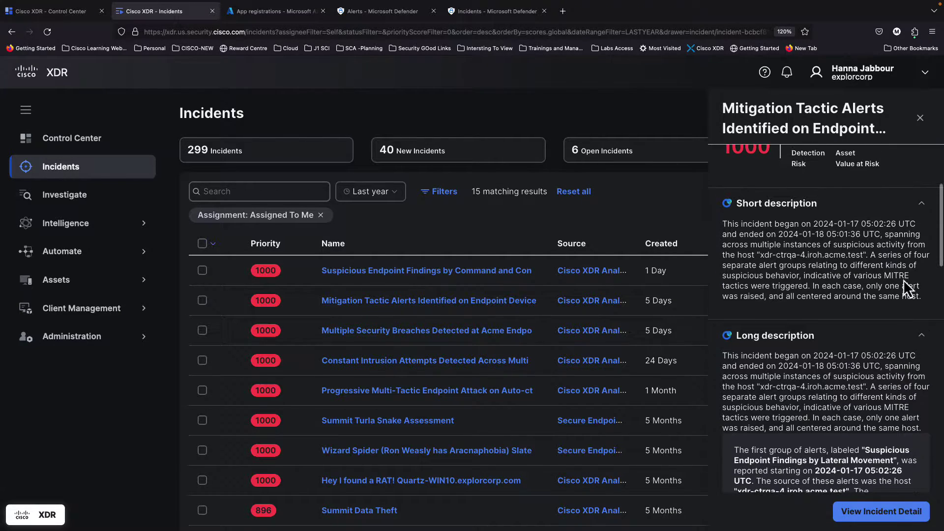
pyautogui.click(921, 339)
# - Look through the list of affected assets in the incident summary
pyautogui.scroll(-3, 854, 386)
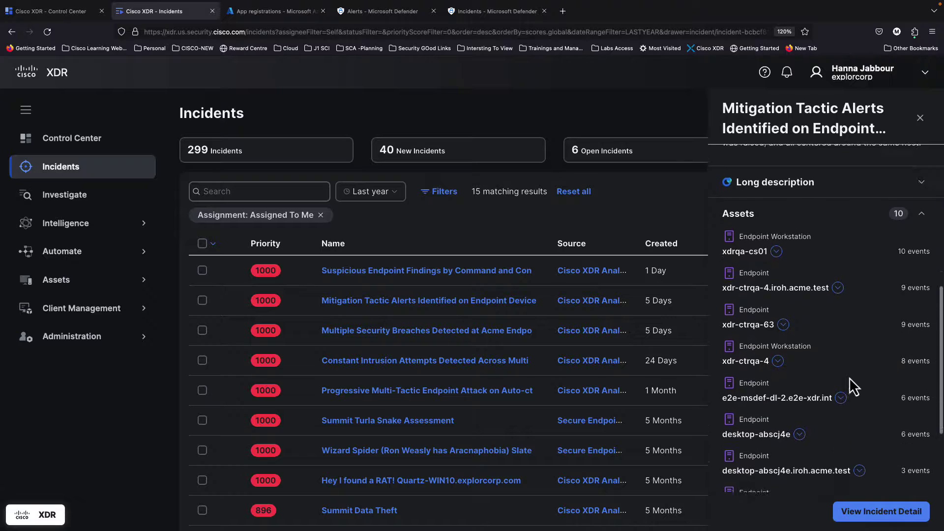
pyautogui.scroll(-1, 850, 344)
pyautogui.scroll(-2, 802, 295)
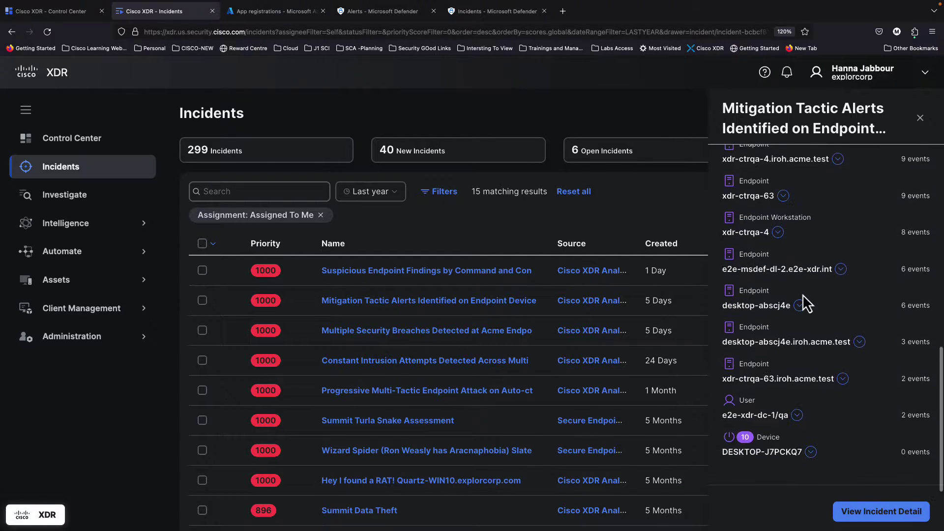
# - Open the full incident detail and examine the overview's attack graph and top assets, observables and indicators
pyautogui.click(858, 516)
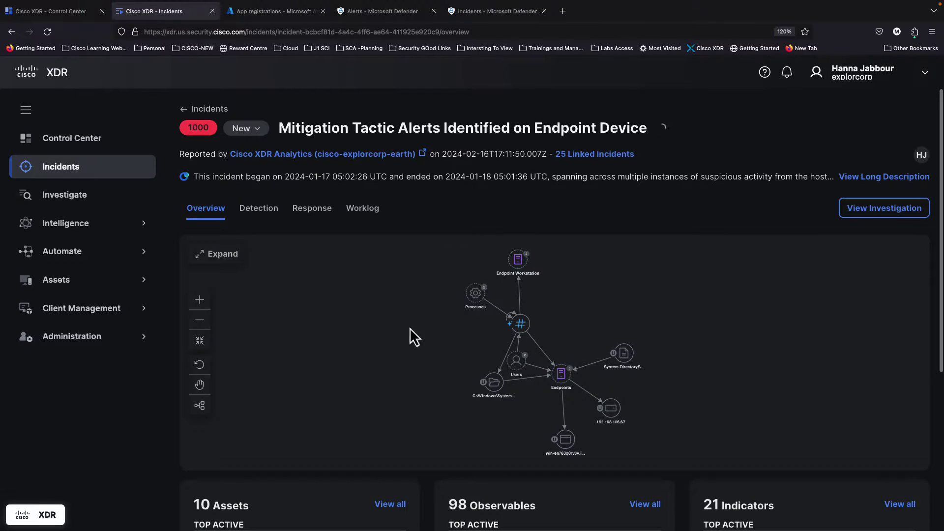
pyautogui.scroll(-1, 405, 383)
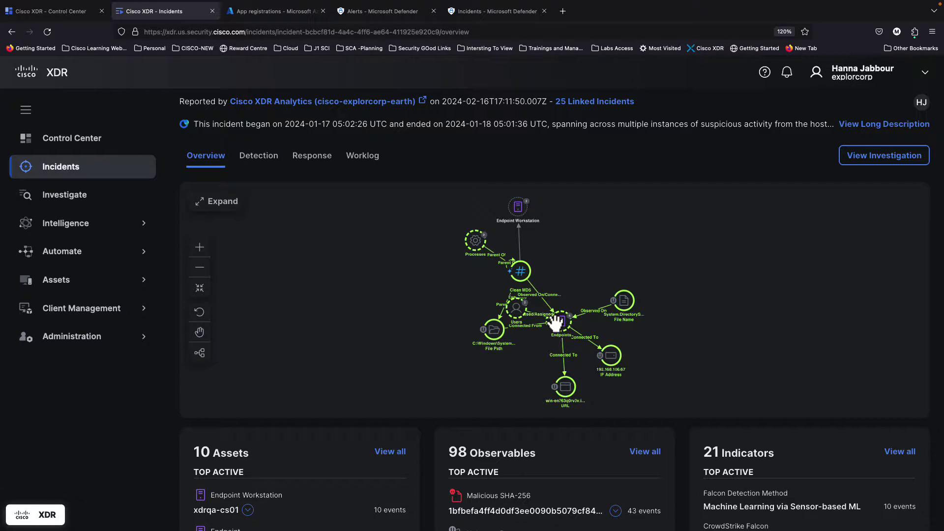
pyautogui.scroll(1, 467, 315)
pyautogui.scroll(-1, 462, 305)
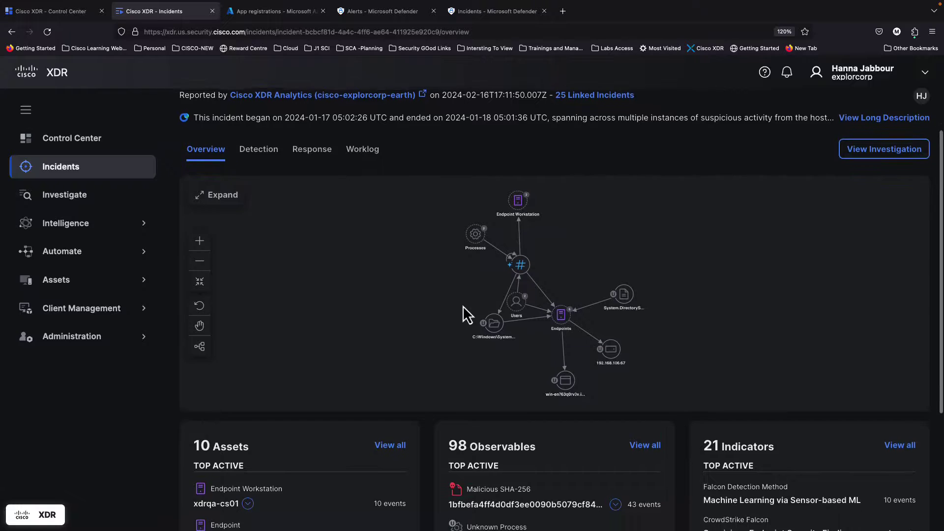
pyautogui.scroll(-1, 444, 370)
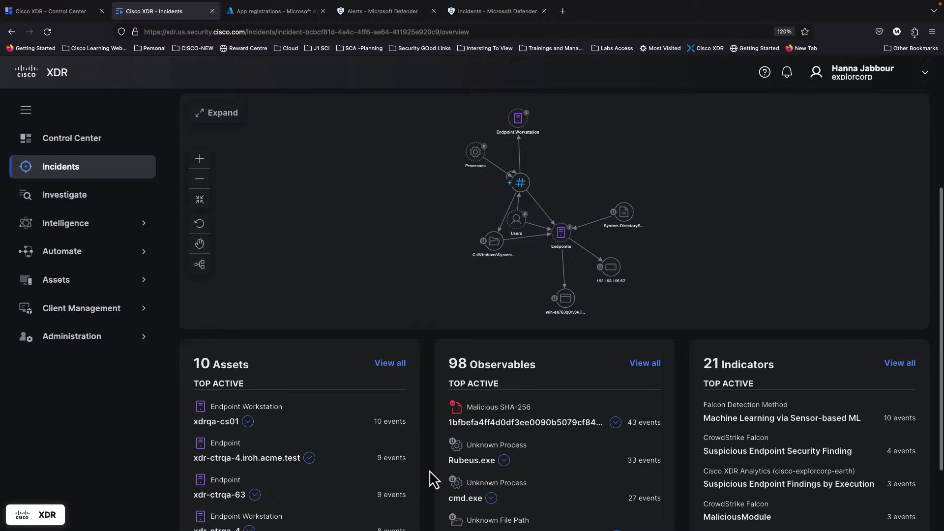
pyautogui.scroll(-2, 367, 479)
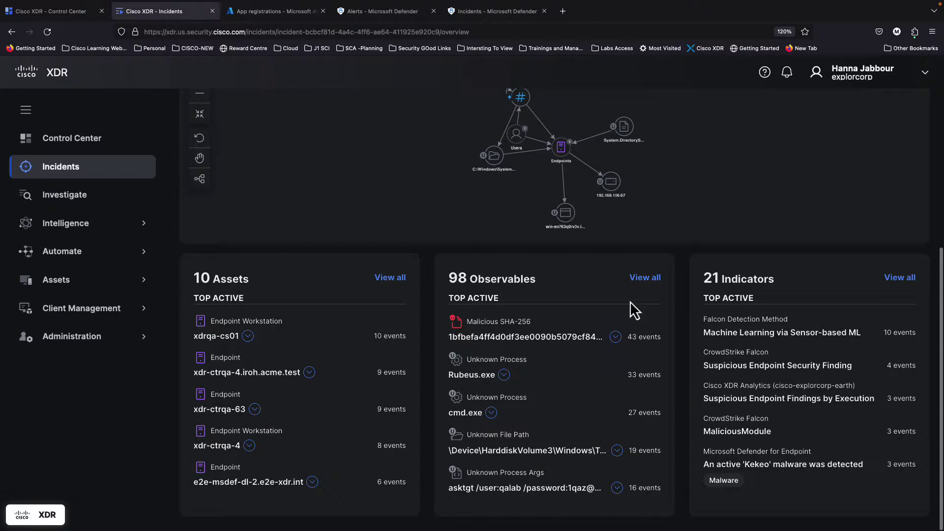
# - View the complete list of the incident's observables and close it after browsing
pyautogui.click(650, 279)
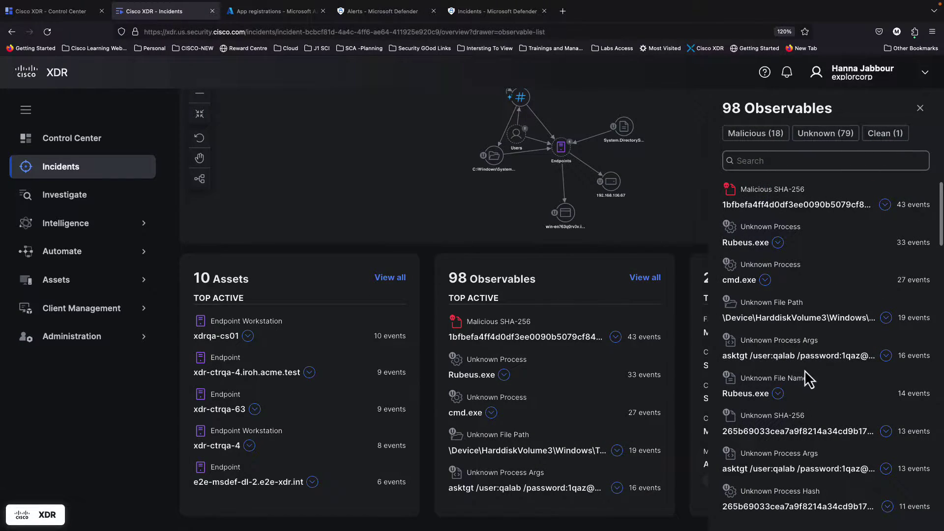
pyautogui.scroll(-15, 804, 369)
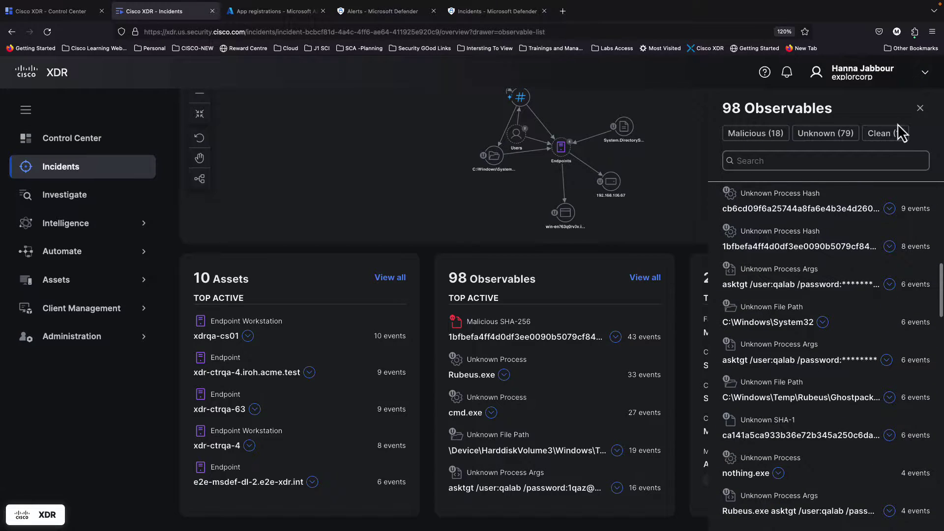
pyautogui.click(920, 107)
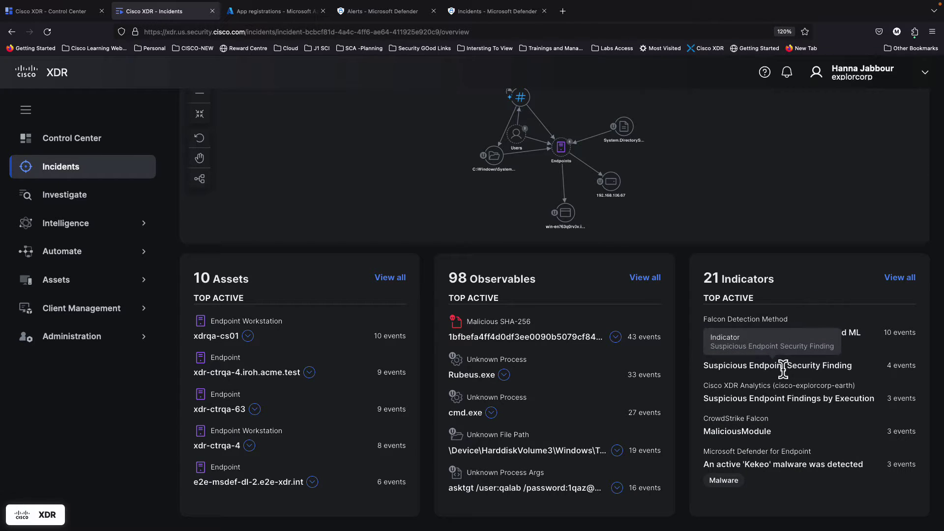
# - Examine the indicators and their reporting sources in the full indicator list, and close it
pyautogui.moveTo(711, 451); pyautogui.dragTo(822, 450)
pyautogui.click(900, 278)
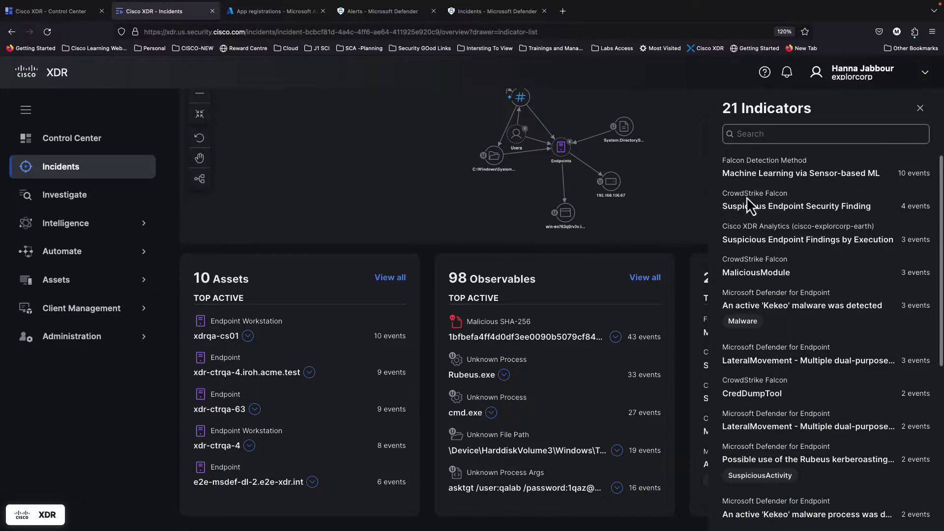
pyautogui.scroll(-1, 762, 362)
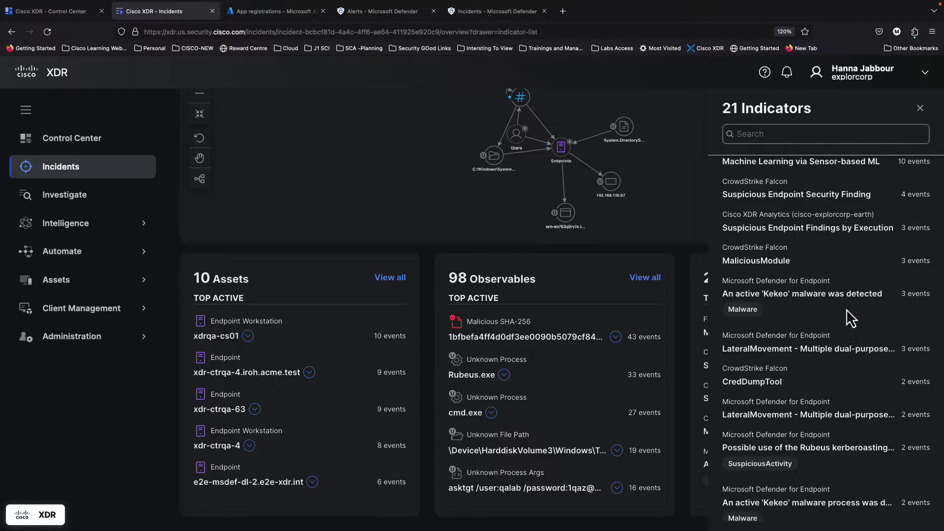
pyautogui.scroll(-1, 806, 373)
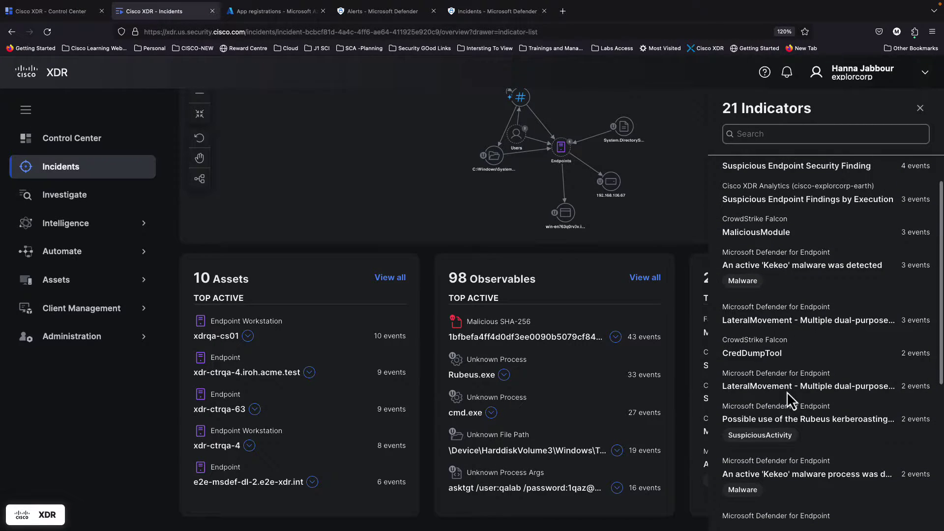
pyautogui.scroll(-3, 786, 338)
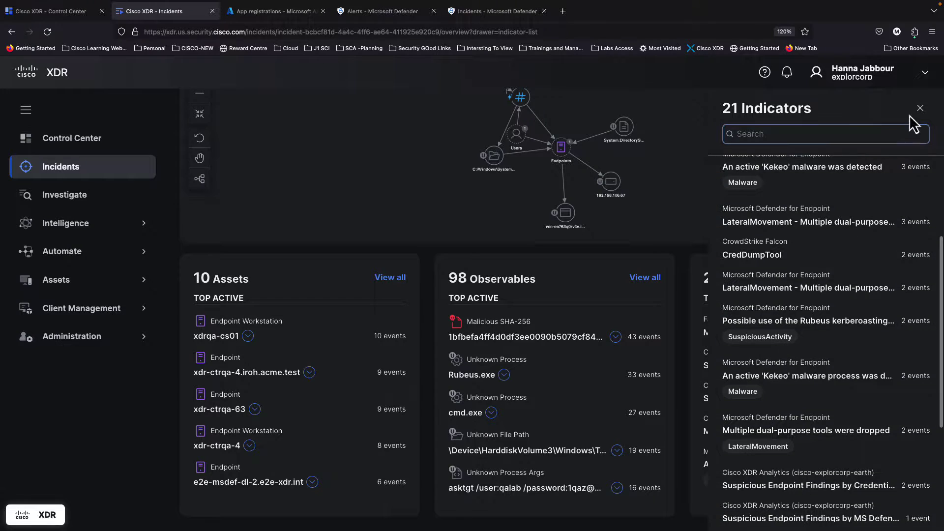
pyautogui.click(919, 108)
# - Show the incident's detection events and check their sources, severities, indicators, observables and assets
pyautogui.scroll(5, 704, 307)
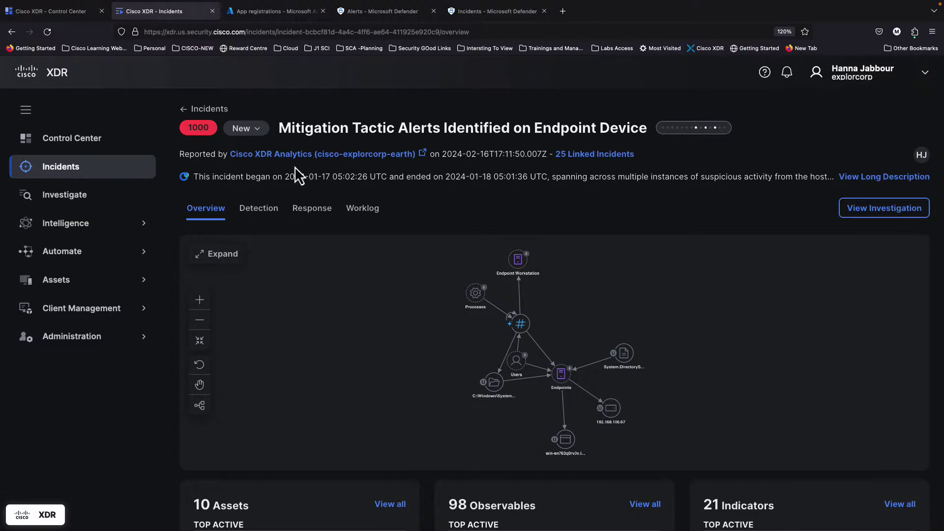
pyautogui.click(271, 213)
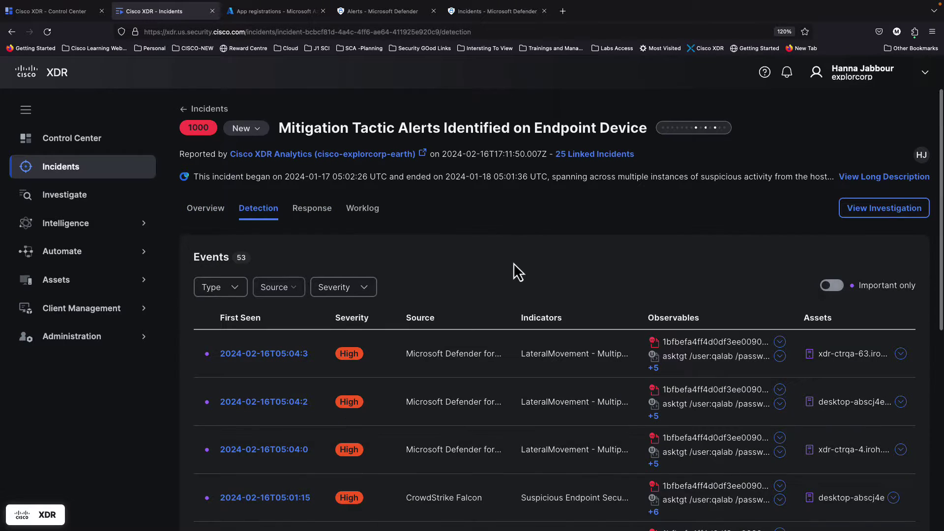
pyautogui.scroll(-1, 452, 390)
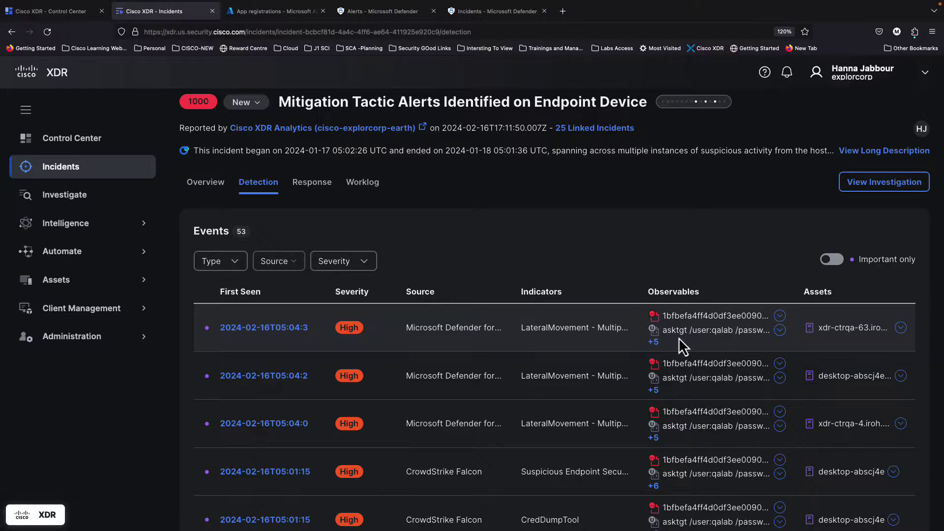
# - Open the first Microsoft Defender lateral movement event and read its source, descriptions, observation times and associated alert
pyautogui.click(290, 333)
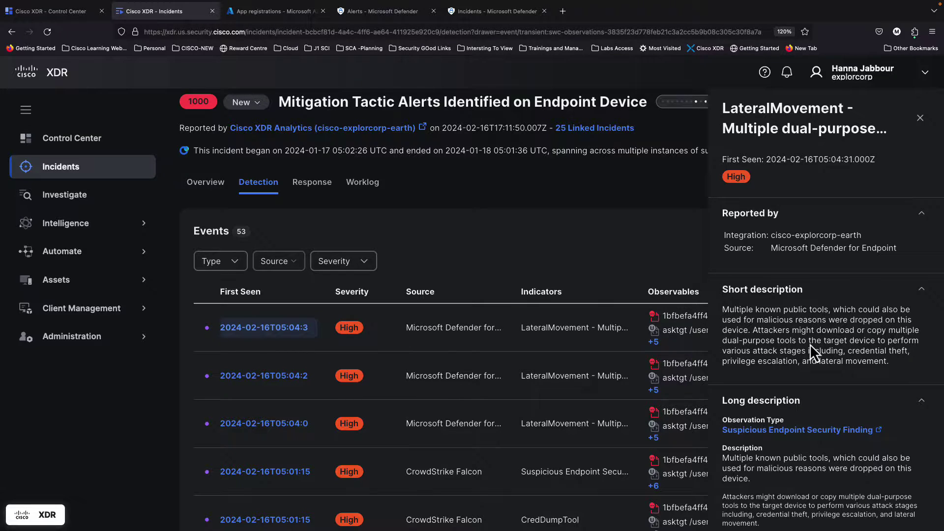
pyautogui.scroll(-1, 823, 349)
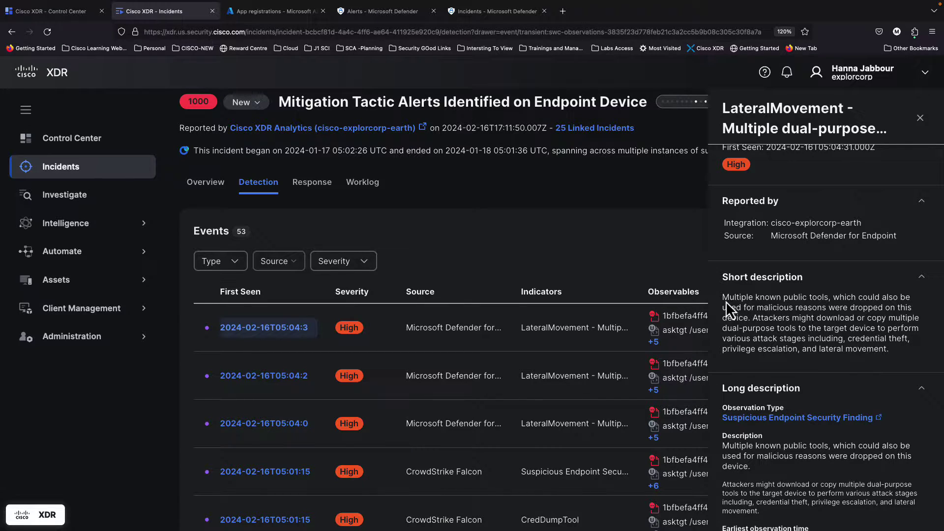
pyautogui.scroll(-2, 849, 350)
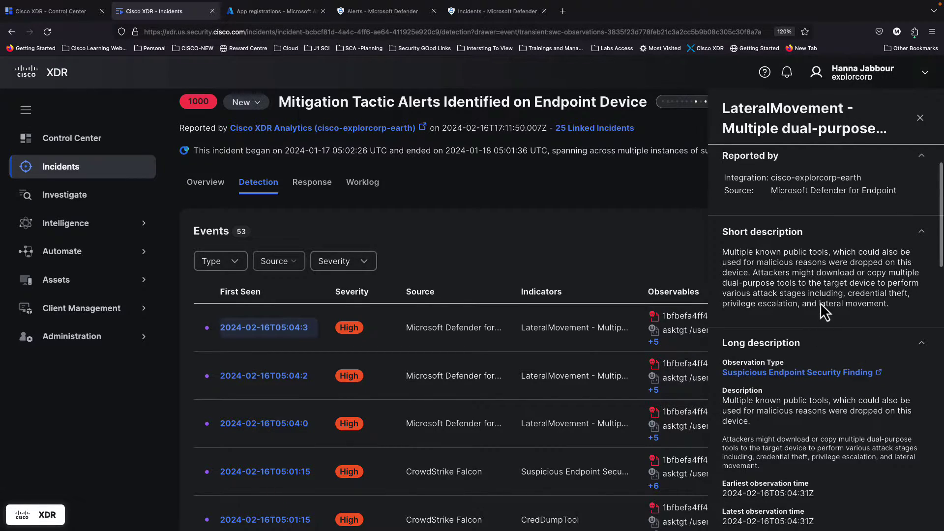
pyautogui.scroll(-2, 795, 322)
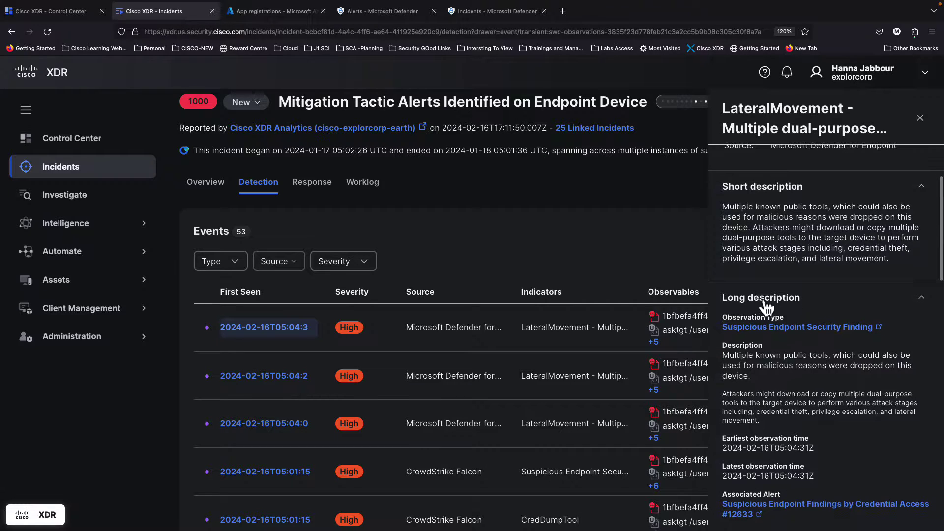
pyautogui.scroll(-6, 765, 406)
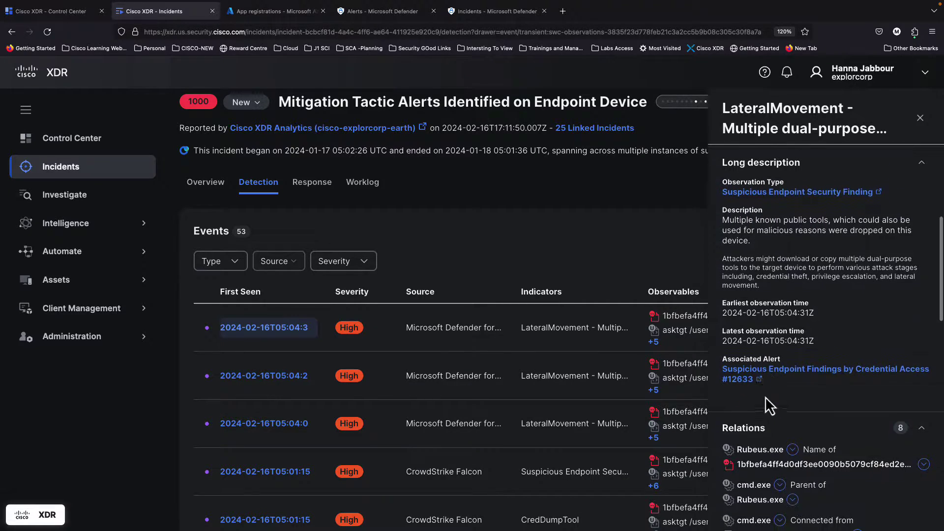
pyautogui.scroll(-2, 778, 384)
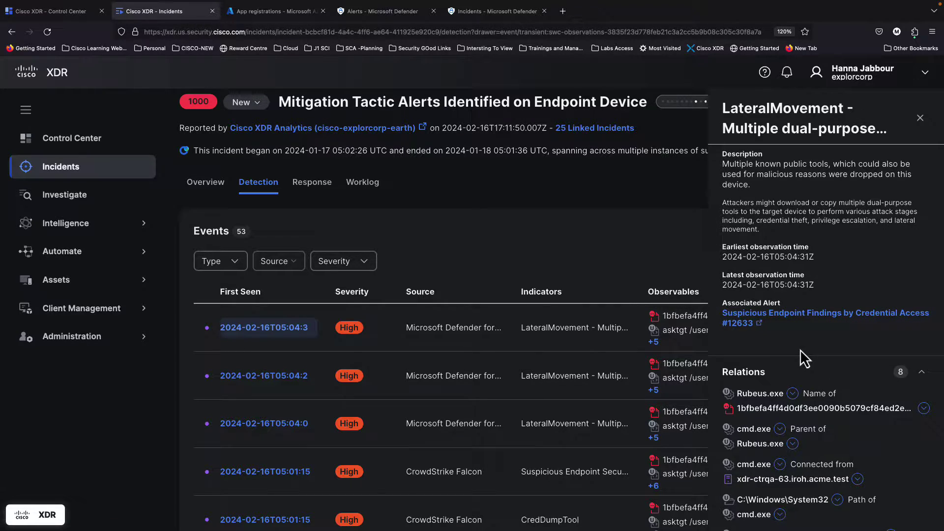
# - Examine the relations between processes, file paths, arguments and the endpoint in the lateral movement event
pyautogui.scroll(-2, 800, 349)
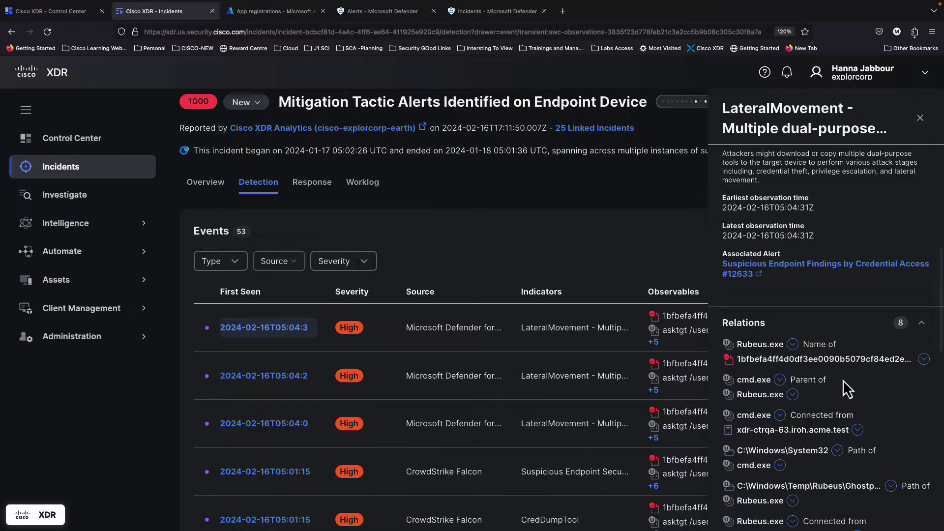
pyautogui.scroll(-1, 835, 386)
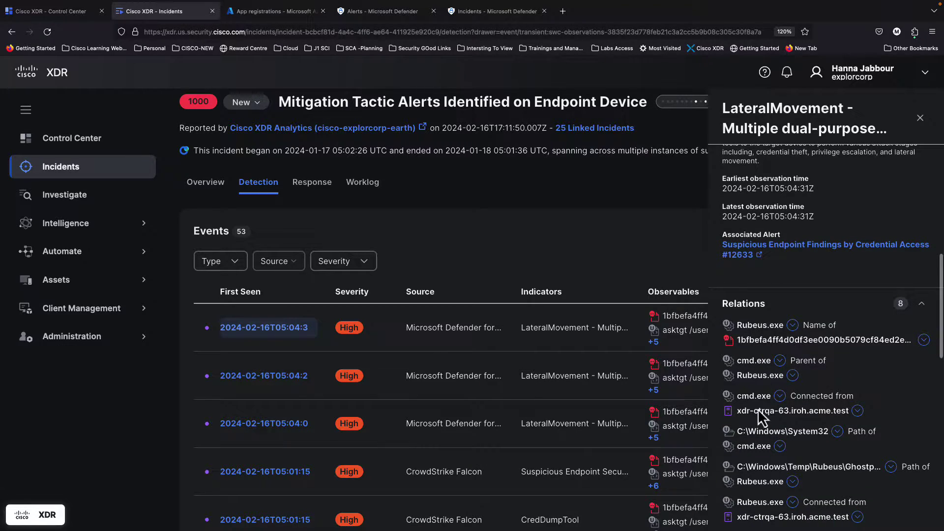
pyautogui.scroll(-5, 760, 492)
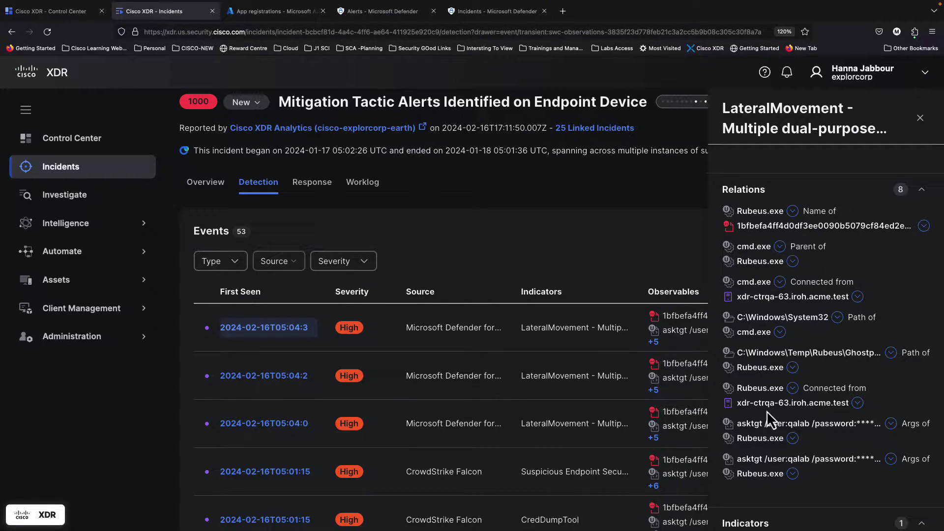
pyautogui.scroll(-3, 766, 411)
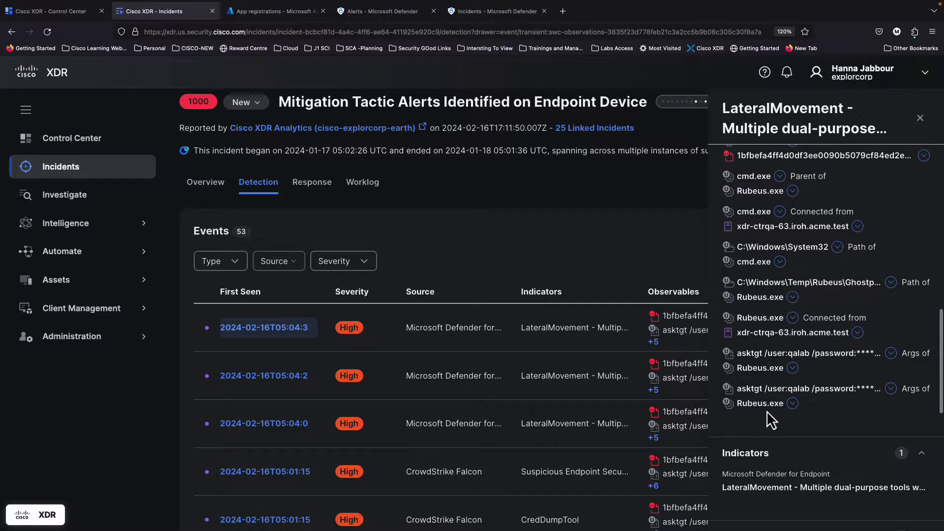
# - Review the indicators, assets and observables tied to the lateral movement event
pyautogui.scroll(-2, 767, 412)
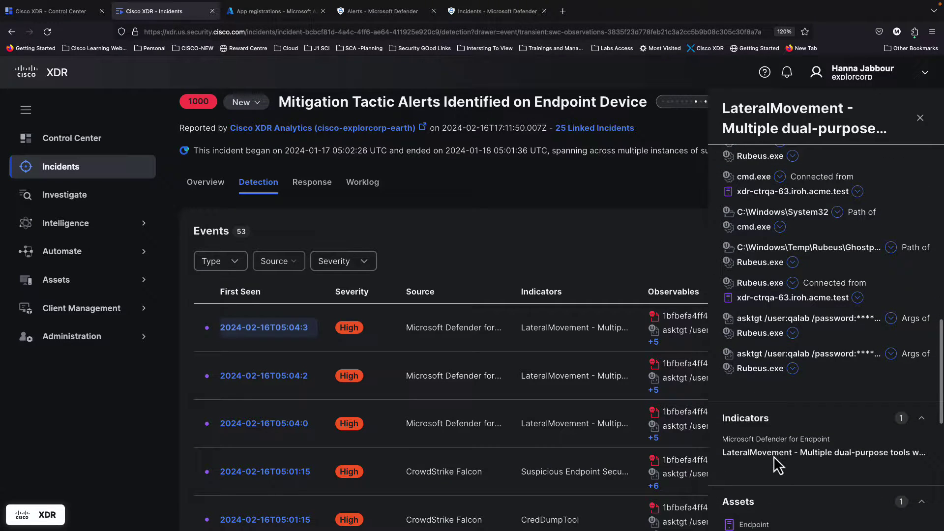
pyautogui.scroll(-2, 774, 456)
pyautogui.scroll(-1, 784, 411)
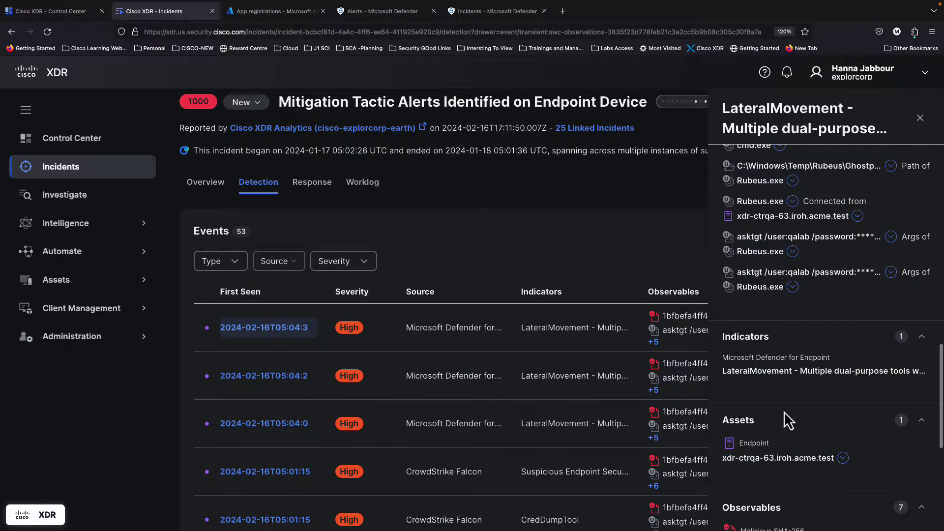
pyautogui.scroll(-7, 784, 432)
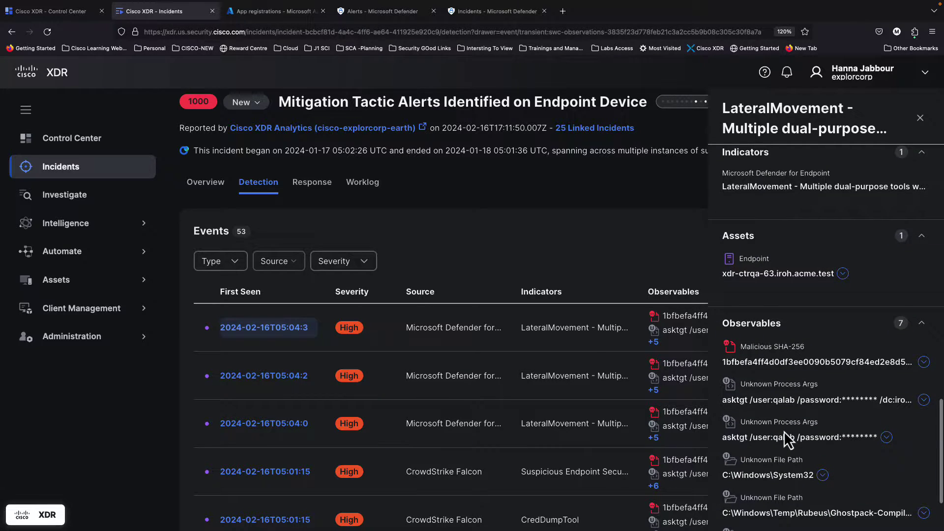
# - Read the rest of the lateral movement event's observables, including file paths and processes, and close the event details
pyautogui.scroll(-1, 787, 440)
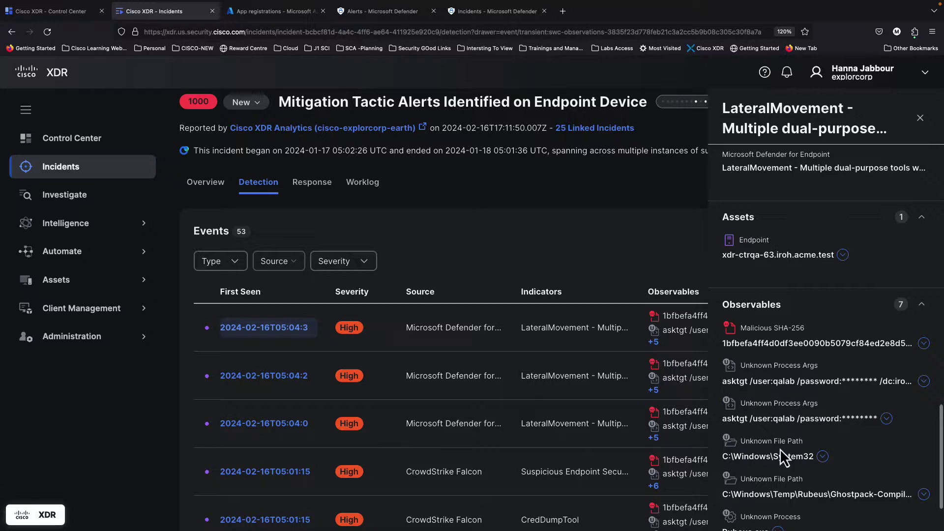
pyautogui.scroll(-2, 780, 448)
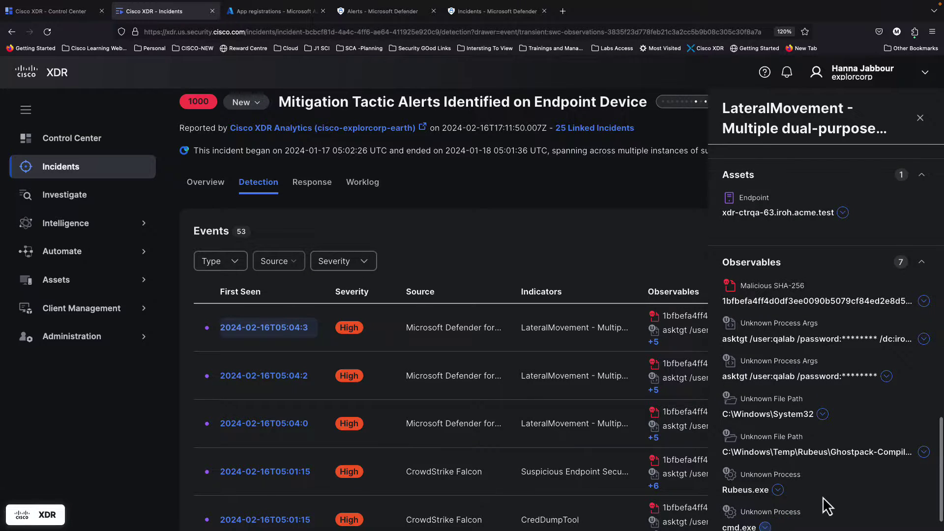
pyautogui.scroll(-1, 823, 499)
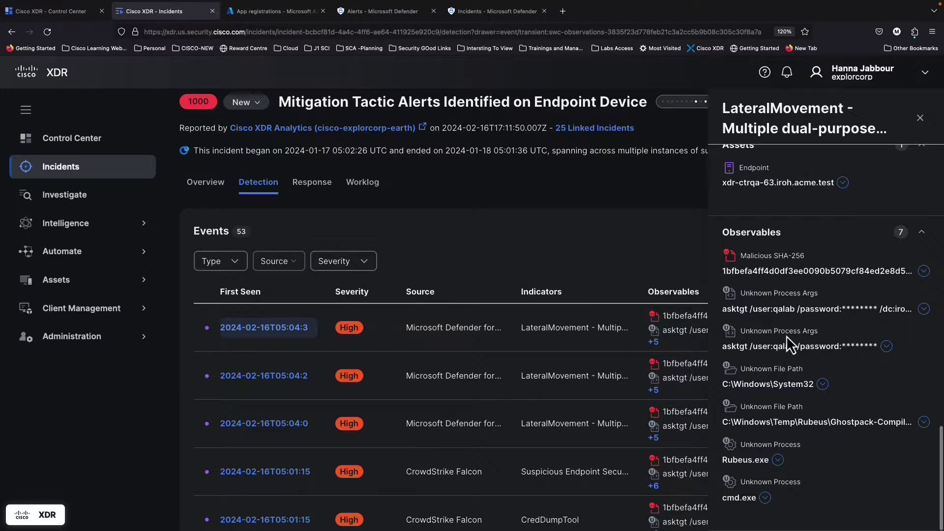
pyautogui.scroll(10, 786, 335)
pyautogui.scroll(15, 786, 336)
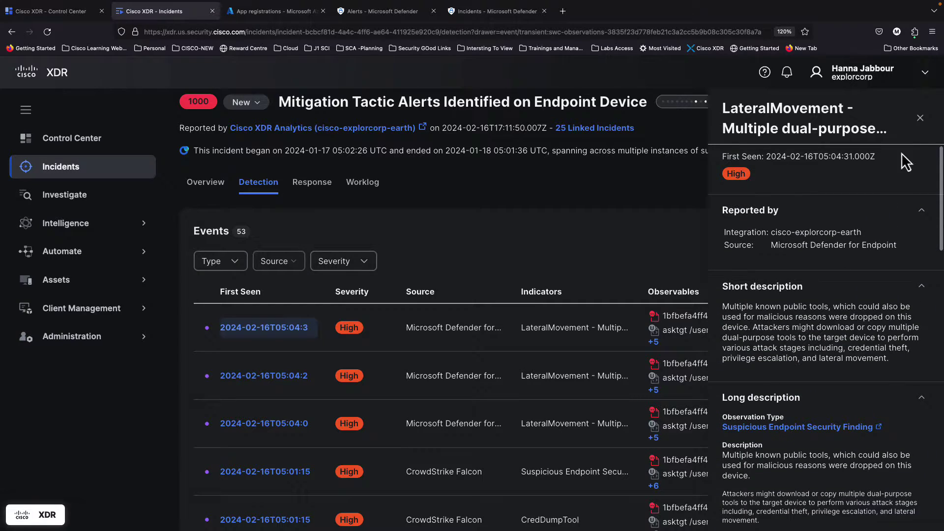
pyautogui.click(920, 119)
# - Review the incident's containment responses, select endpoint xdr-ctrqa-4.iroh.acme.test for asset containment, and close the selection without executing it
pyautogui.click(301, 185)
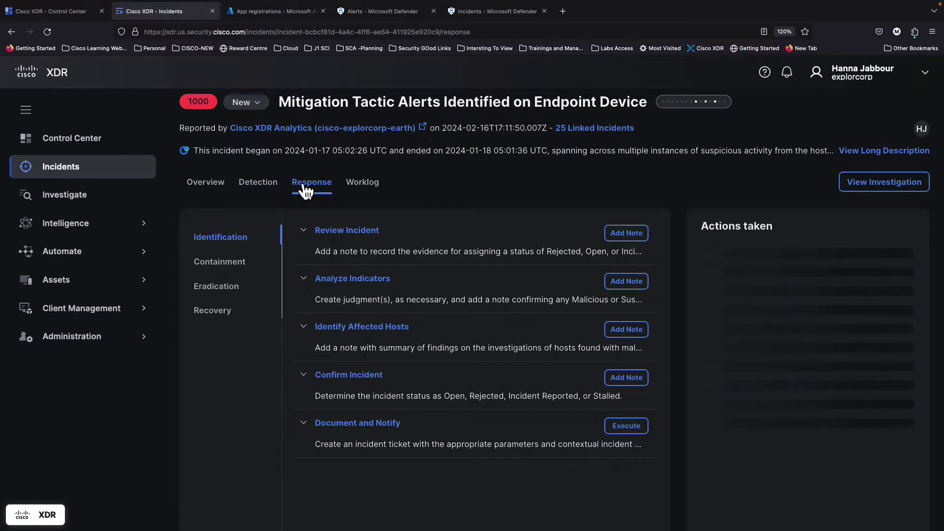
pyautogui.click(211, 266)
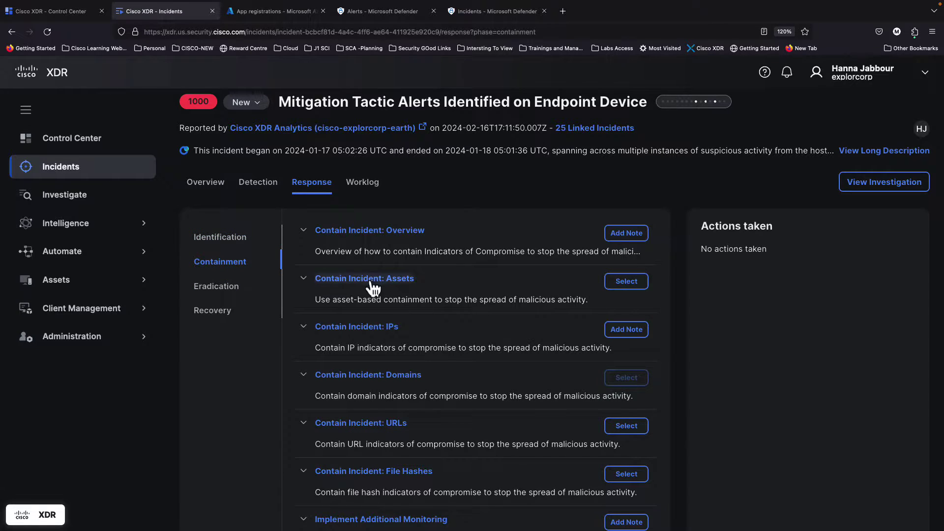
pyautogui.click(631, 287)
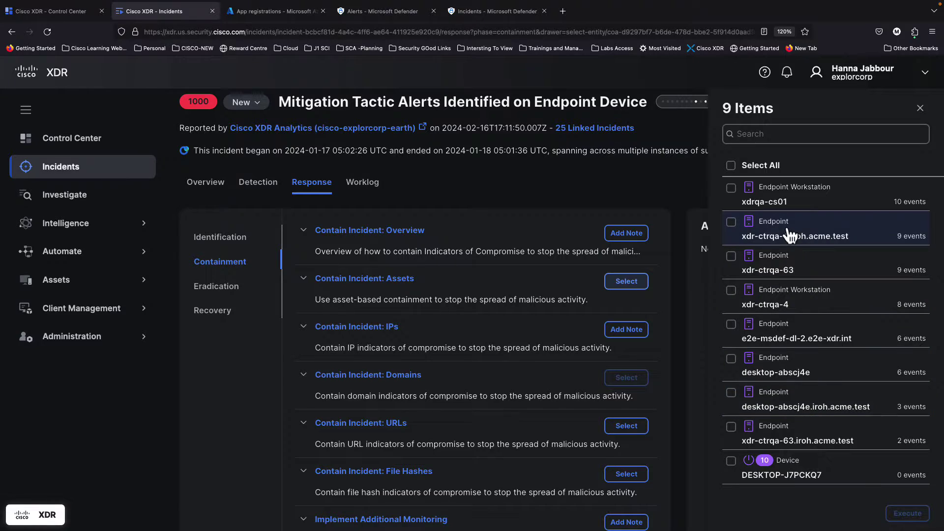
pyautogui.click(731, 224)
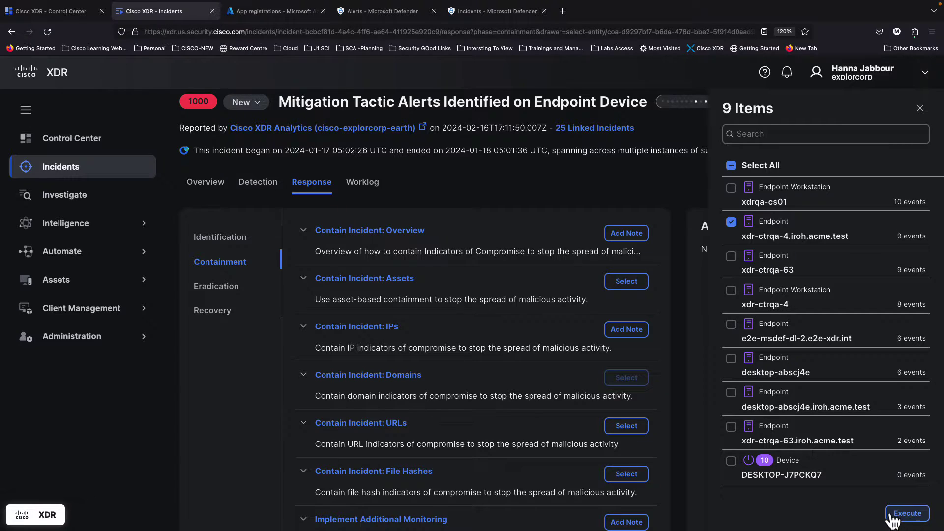
pyautogui.click(921, 110)
pyautogui.scroll(1, 568, 406)
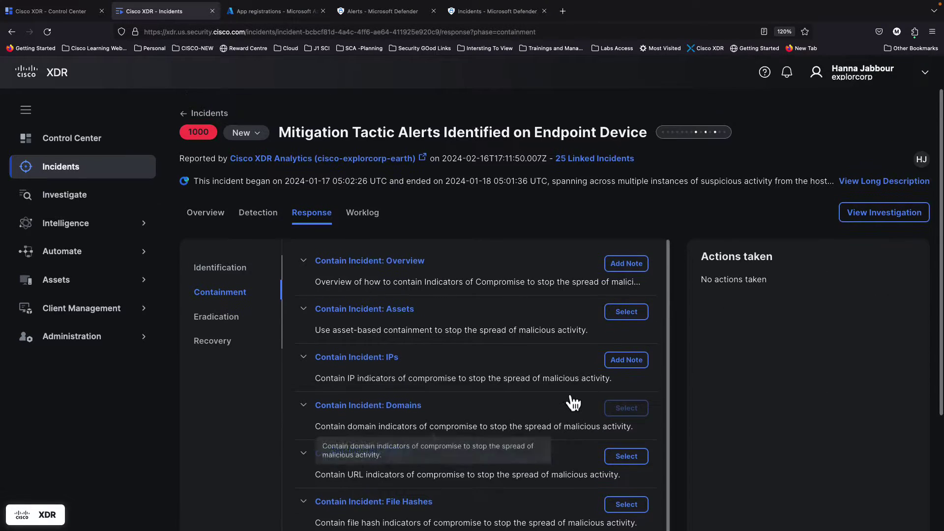
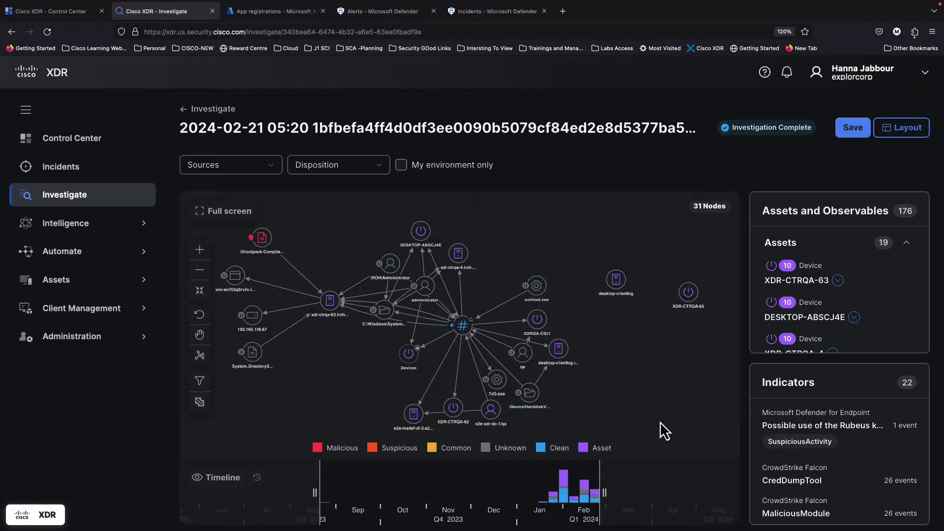
# - Sort the investigation's events by source to bring the Microsoft Defender events to the front
pyautogui.scroll(-5, 644, 419)
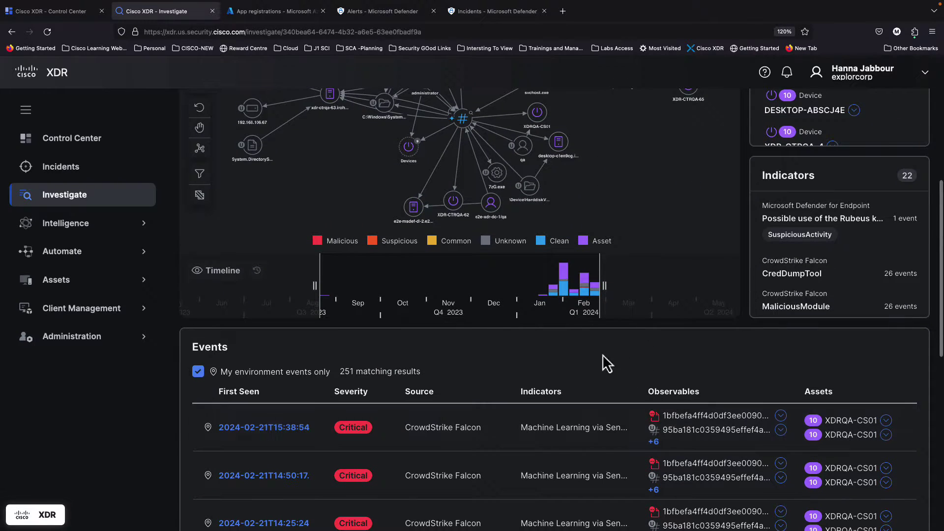
pyautogui.click(432, 395)
pyautogui.click(435, 399)
pyautogui.scroll(-2, 433, 442)
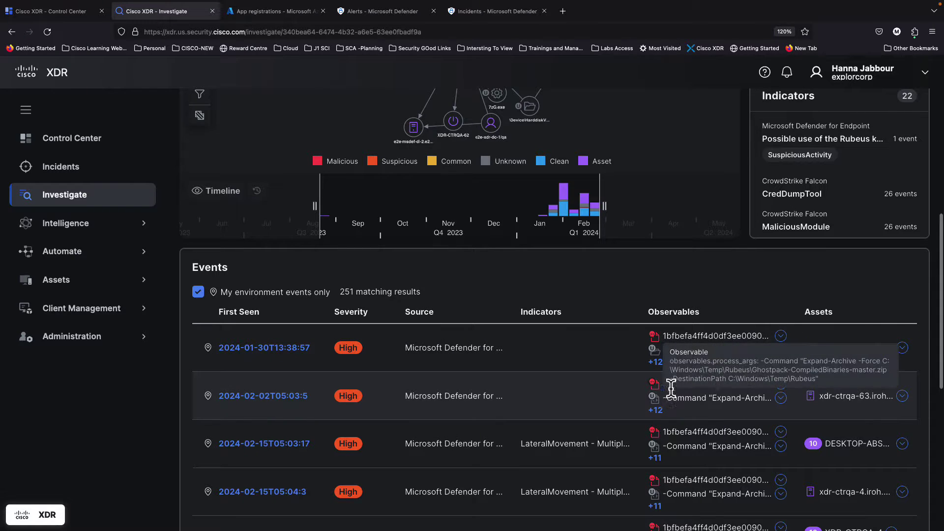
# - Open the full observables list of the 2024-01-30 Microsoft Defender event, read its hashes, file paths, processes and arguments, and close it
pyautogui.click(657, 362)
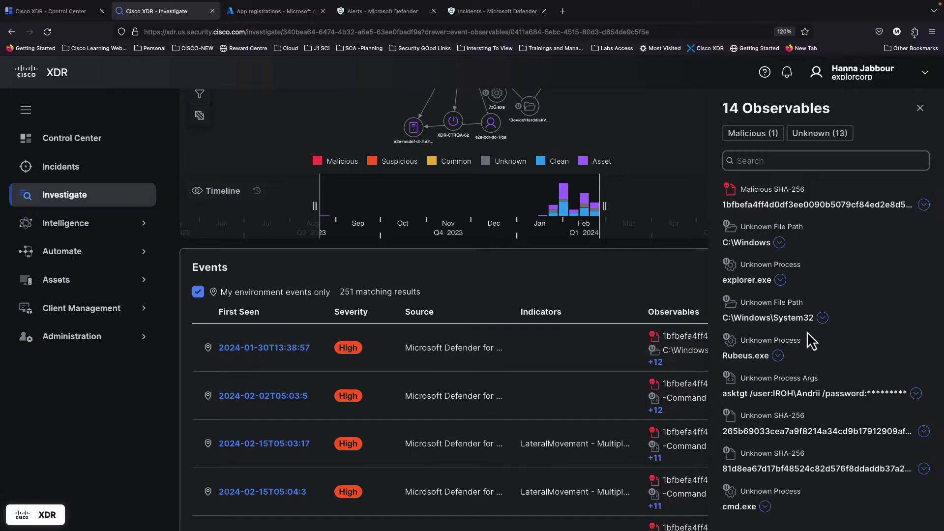
pyautogui.scroll(-1, 775, 420)
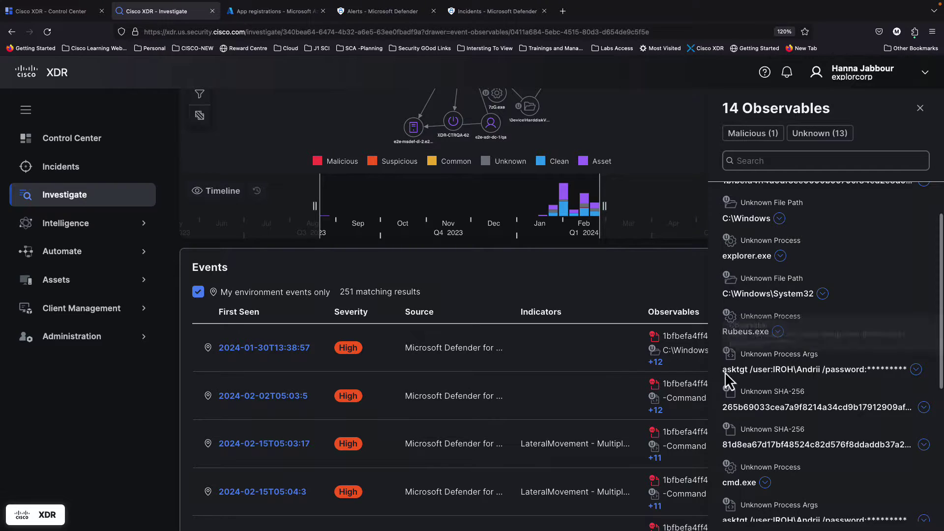
pyautogui.scroll(-1, 834, 472)
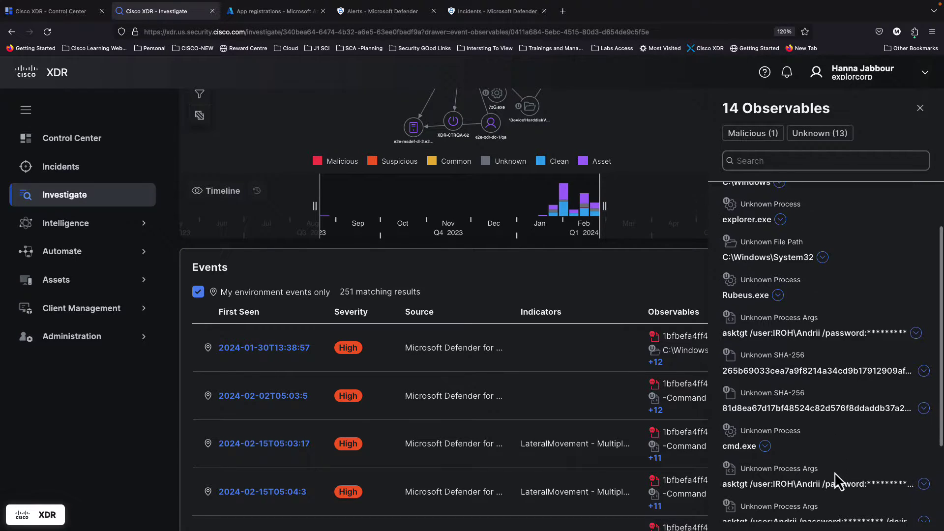
pyautogui.scroll(-3, 778, 462)
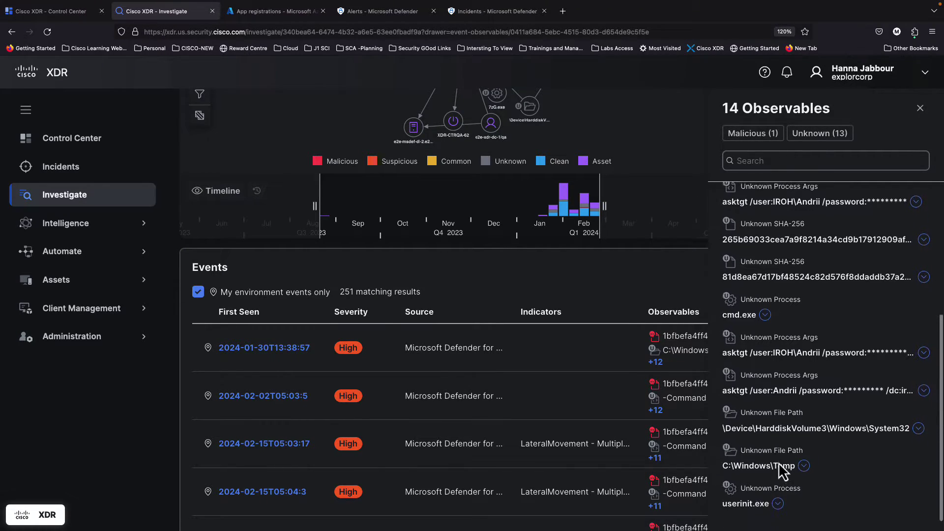
pyautogui.scroll(2, 787, 278)
pyautogui.scroll(2, 787, 278)
pyautogui.click(920, 108)
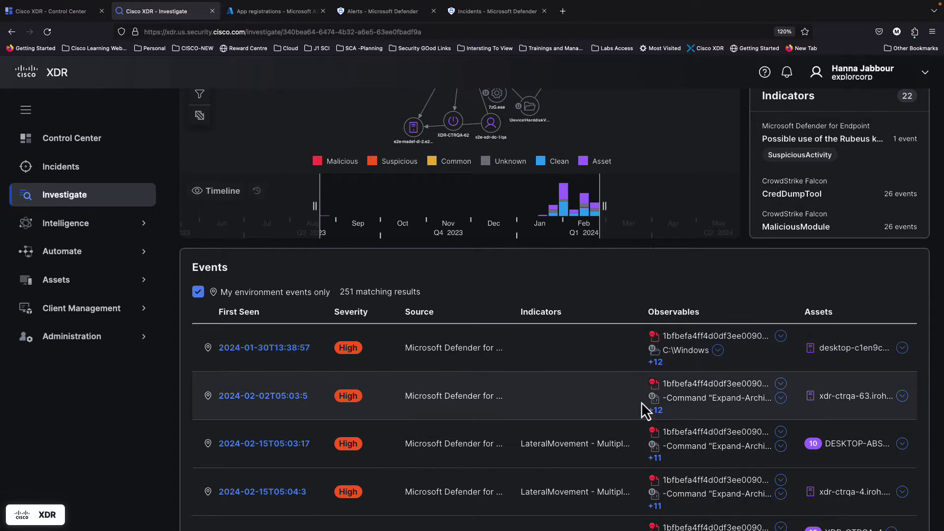
# - Open the device inventory and check which sources report the listed devices
pyautogui.scroll(1, 489, 428)
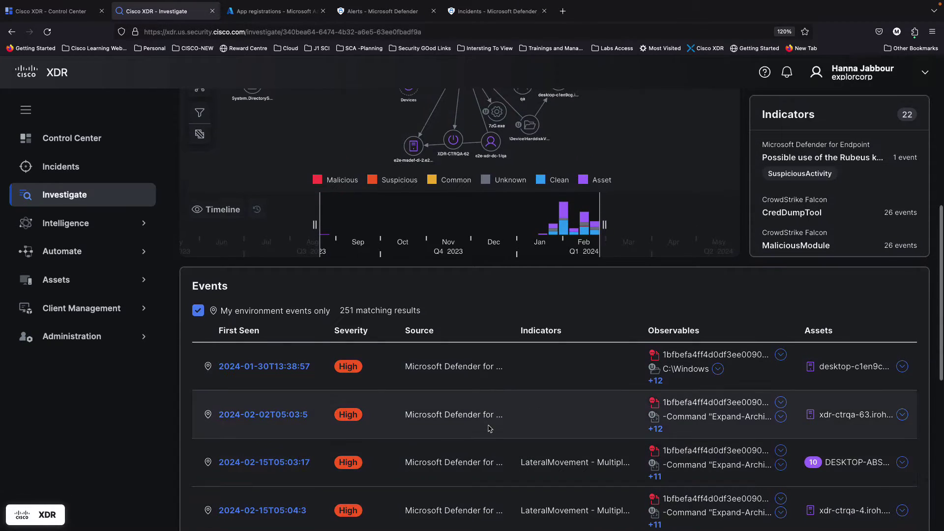
pyautogui.scroll(5, 489, 428)
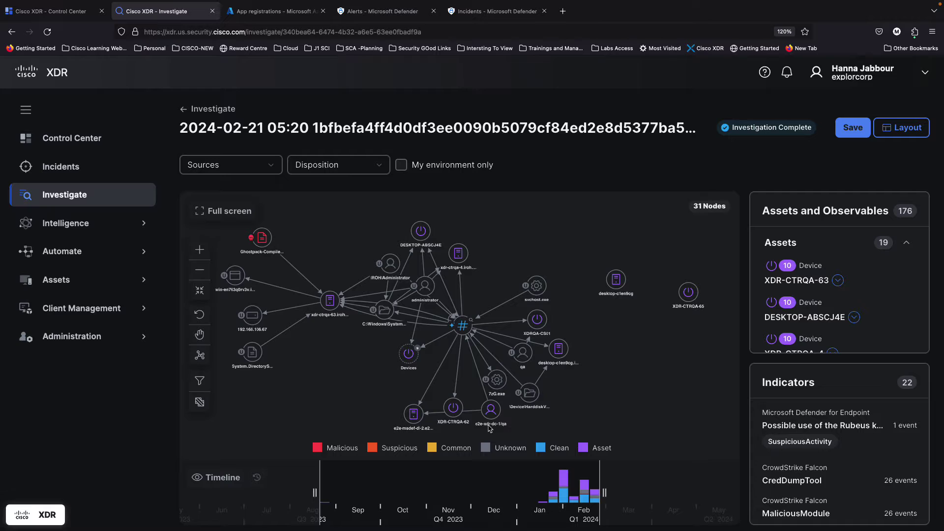
pyautogui.click(148, 278)
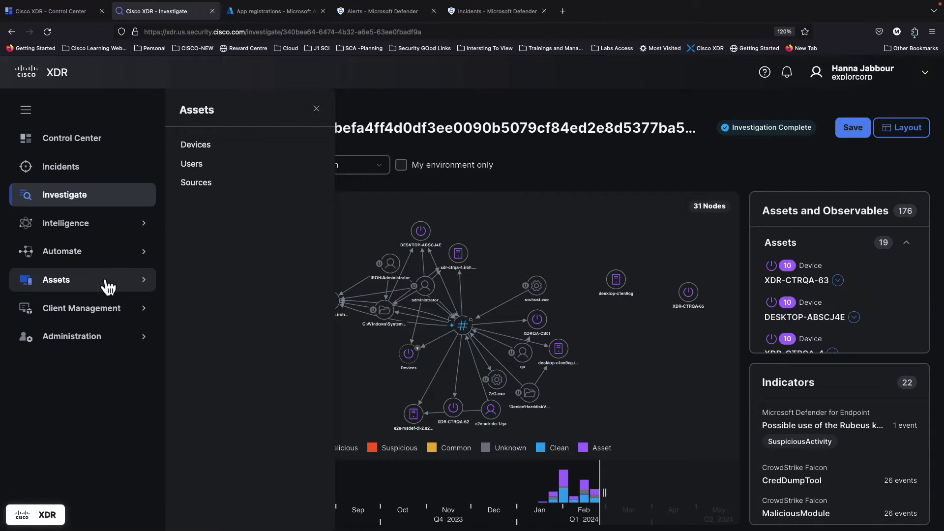
pyautogui.click(204, 145)
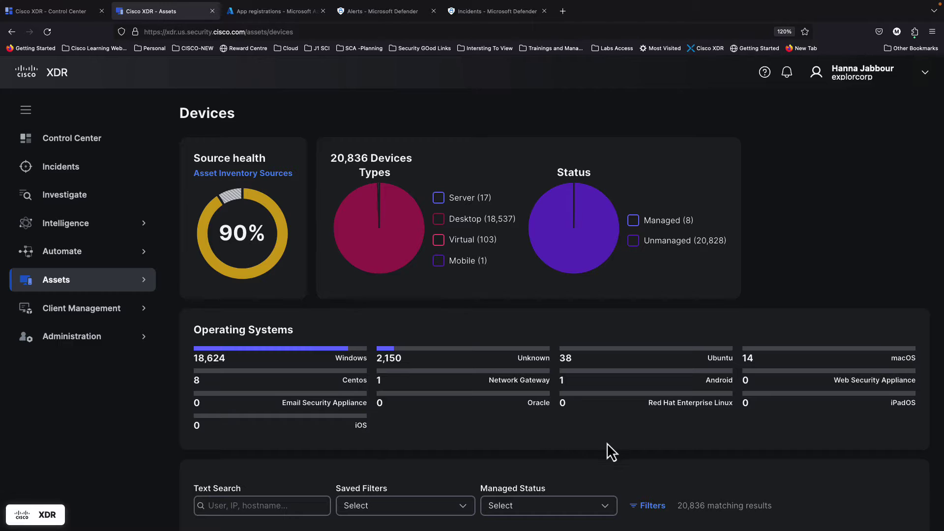
pyautogui.scroll(-3, 653, 454)
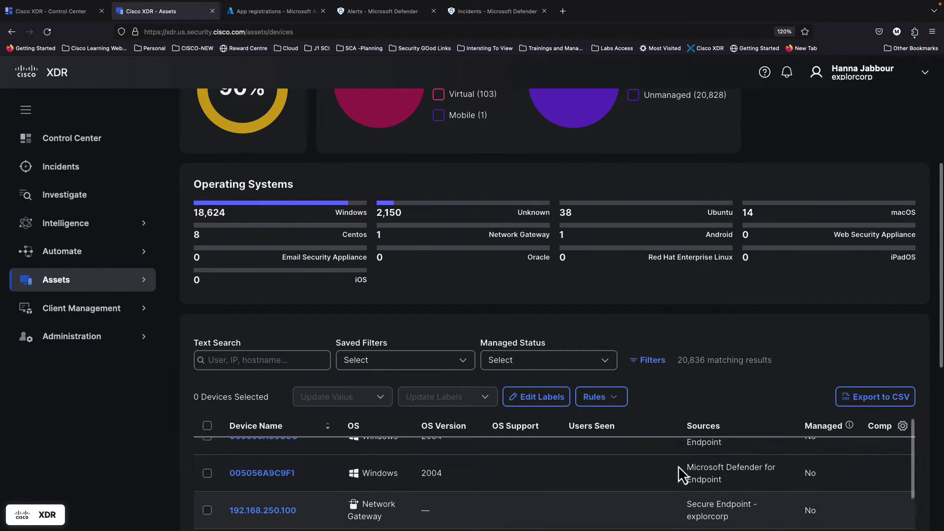
pyautogui.scroll(-3, 677, 465)
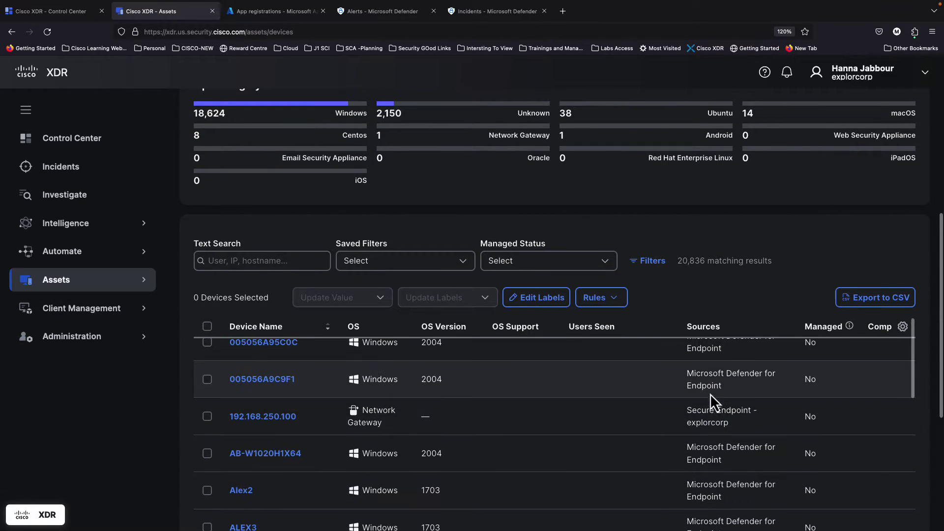
pyautogui.scroll(-2, 733, 473)
pyautogui.scroll(-8, 734, 474)
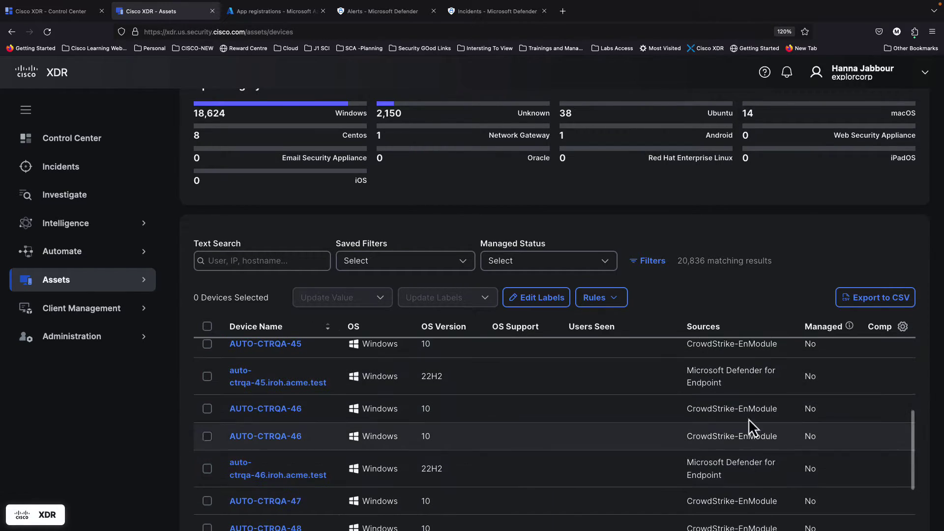
pyautogui.scroll(-2, 589, 491)
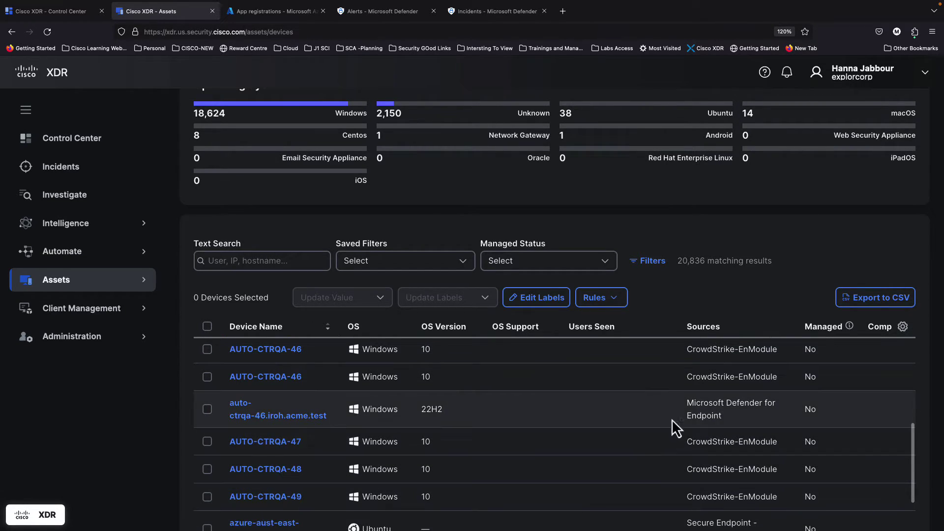
# - Open the full details of device auto-ctrqa-46.iroh.acme.test and review its security products and Microsoft Defender for Endpoint data
pyautogui.click(262, 419)
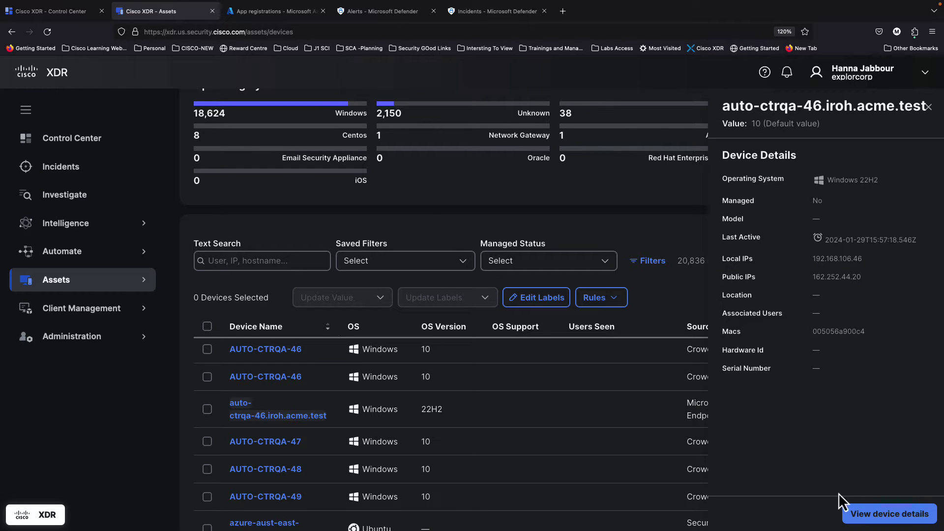
pyautogui.click(856, 520)
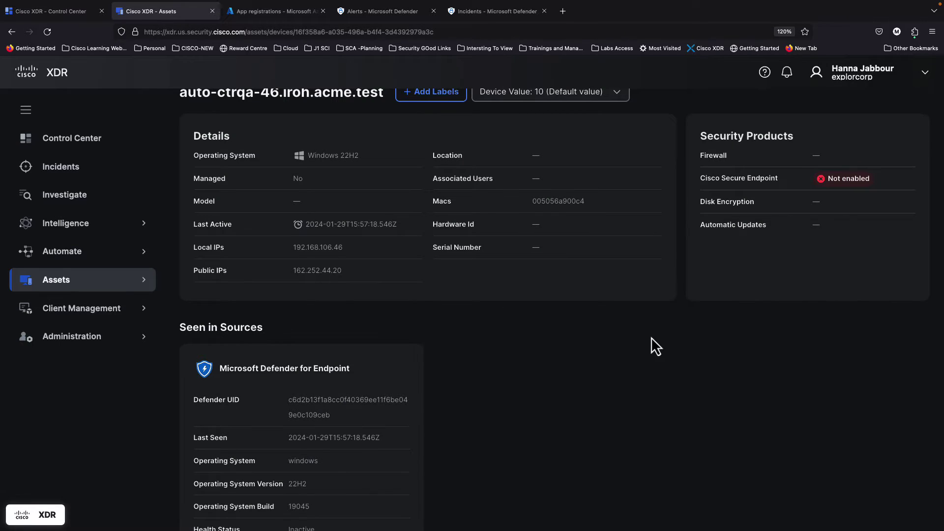
pyautogui.scroll(1, 543, 442)
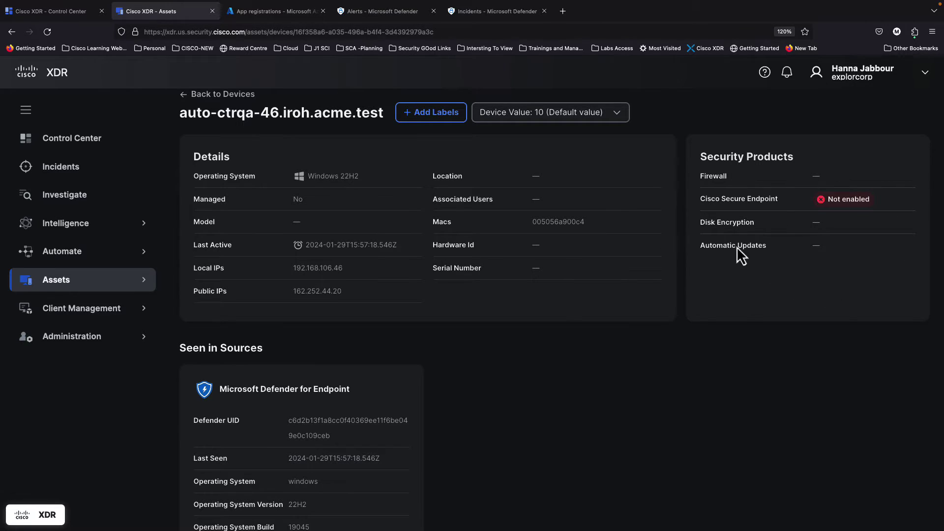
pyautogui.scroll(-3, 454, 400)
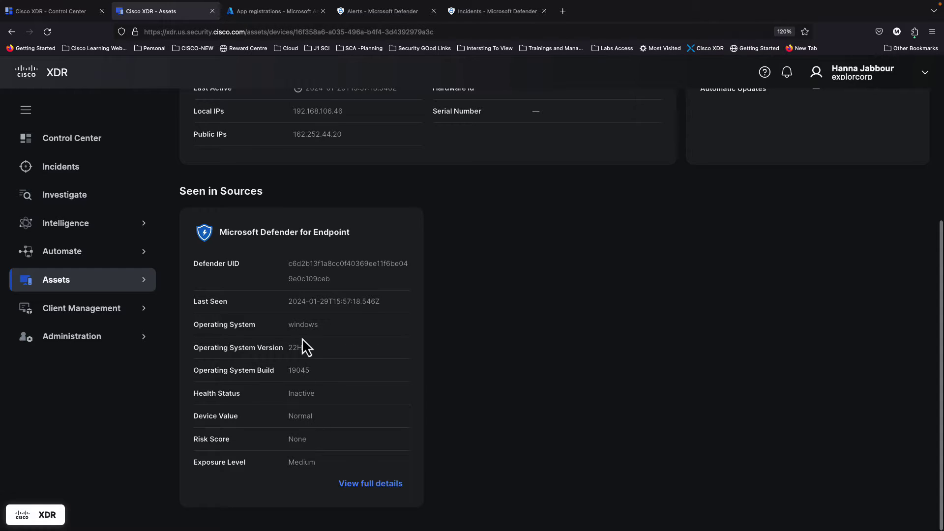
pyautogui.scroll(3, 302, 339)
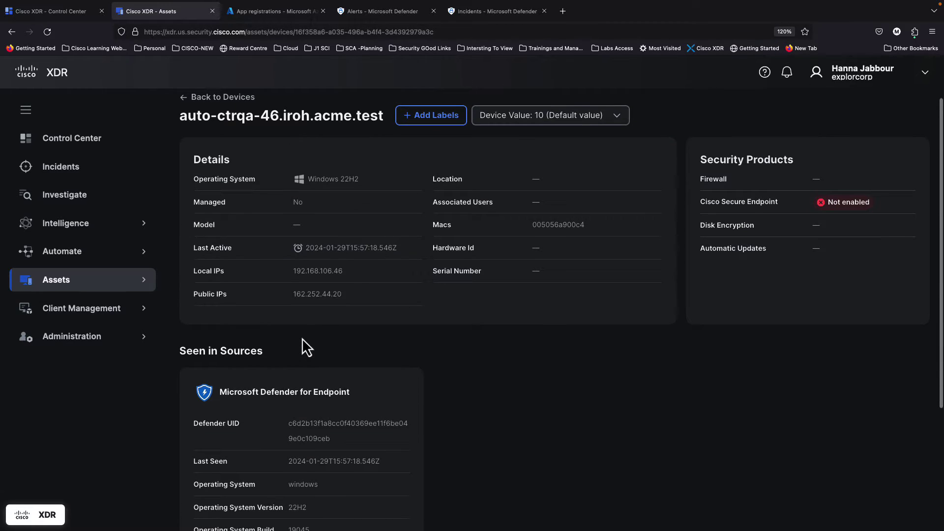